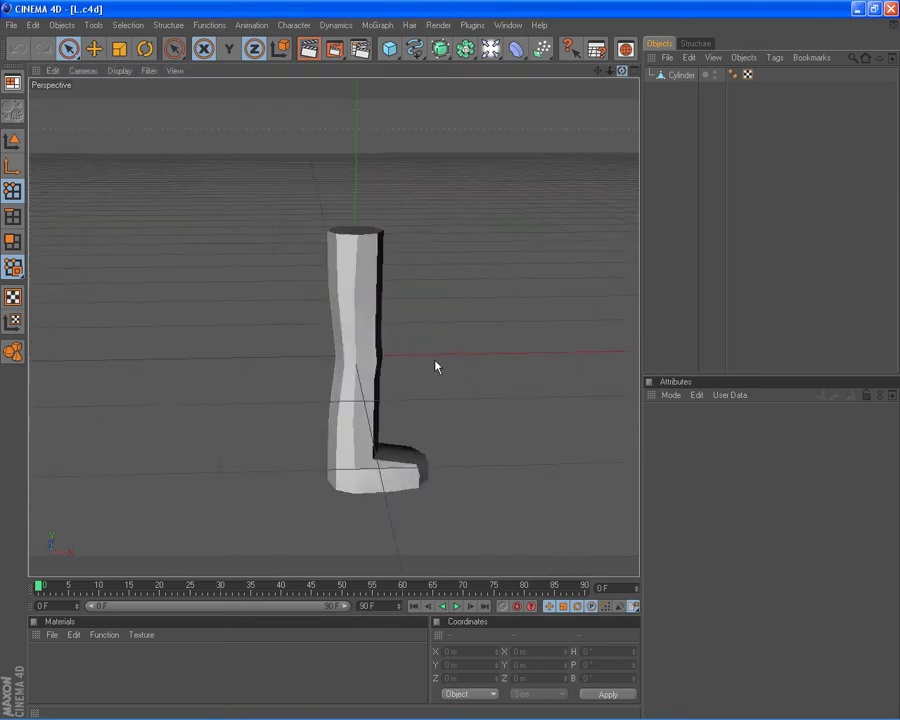
- Orbit the Perspective view around the L-shaped leg, with Y-axis transforms enabled
{"action": "left_click_drag", "start_coordinate": [436, 367], "coordinate": [450, 364], "text": "alt"}
{"action": "left_click", "coordinate": [229, 48]}
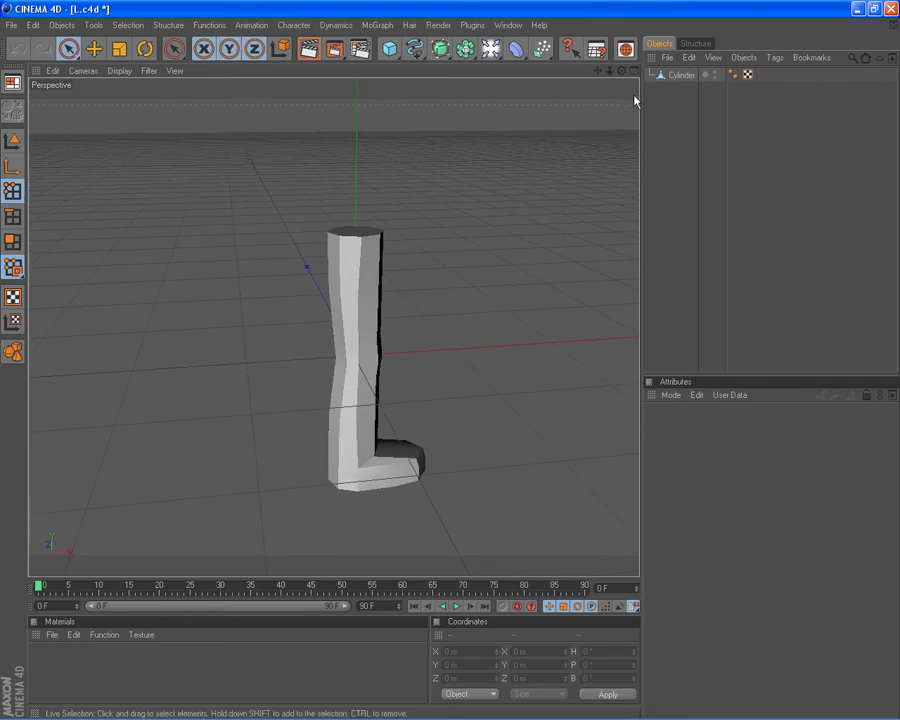
{"action": "left_click_drag", "start_coordinate": [620, 74], "coordinate": [451, 366]}
- Select the Cylinder object in the Object Manager
{"action": "left_click", "coordinate": [665, 78]}
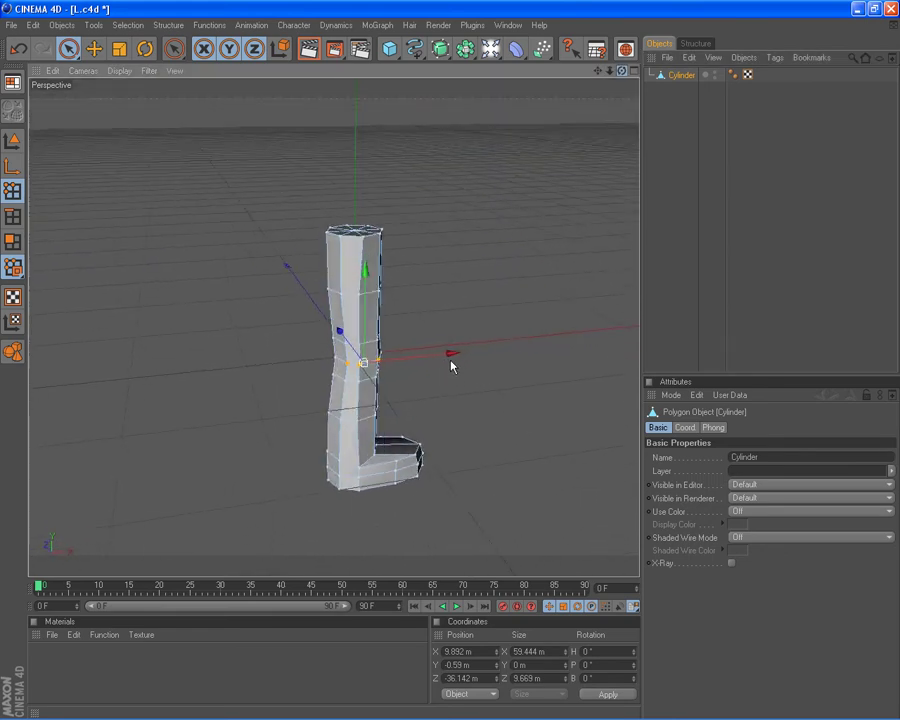
{"action": "left_click", "coordinate": [665, 124]}
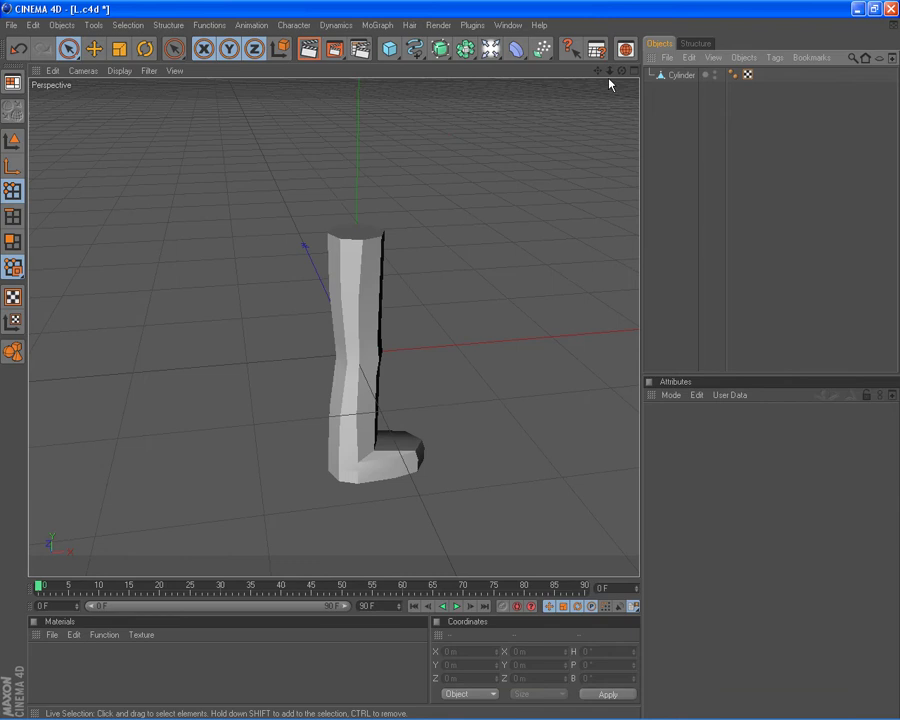
{"action": "left_click", "coordinate": [679, 75]}
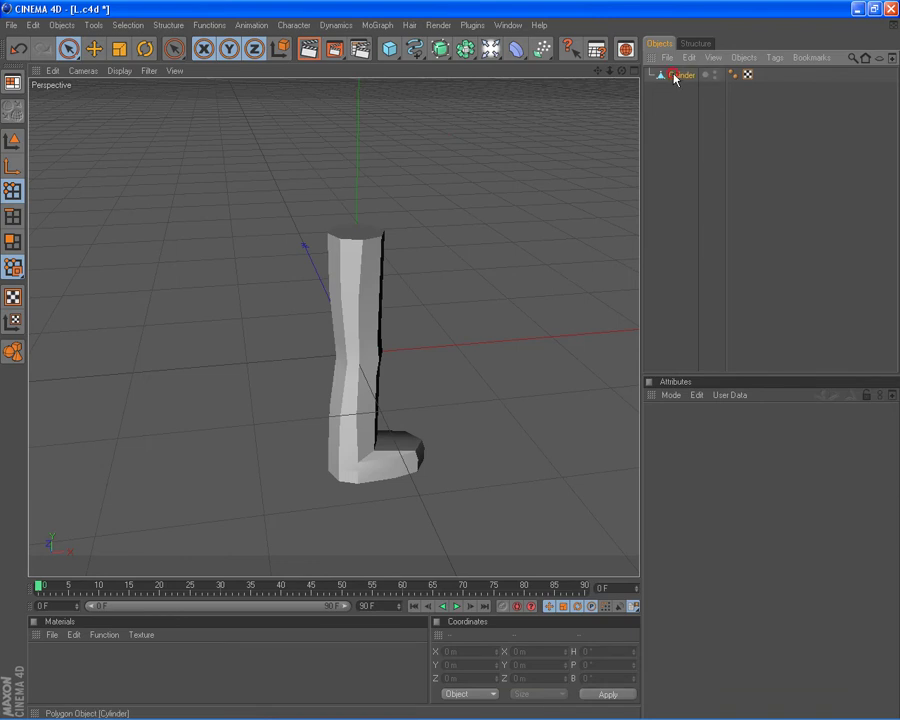
- Activate the Character Joint Tool and maximize the Front view to fill the viewport area
{"action": "left_click", "coordinate": [294, 25]}
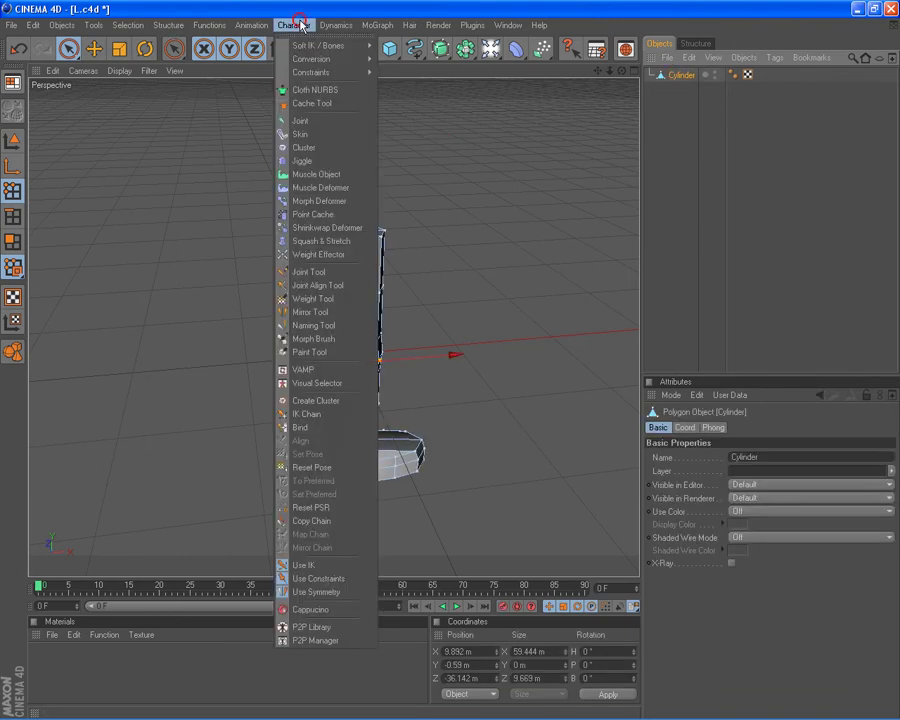
{"action": "left_click", "coordinate": [317, 272]}
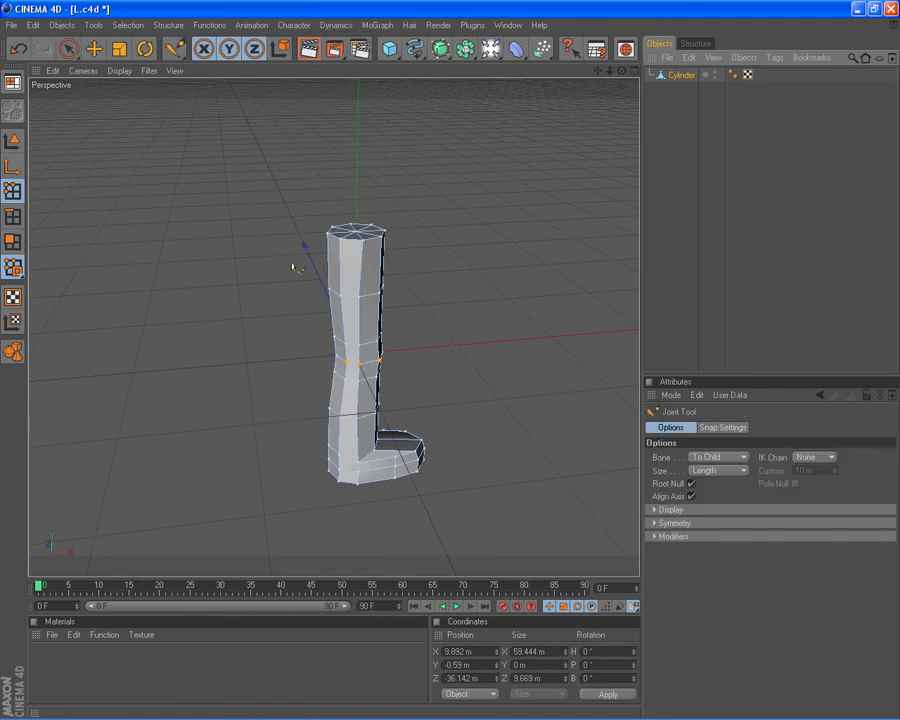
{"action": "left_click", "coordinate": [634, 72]}
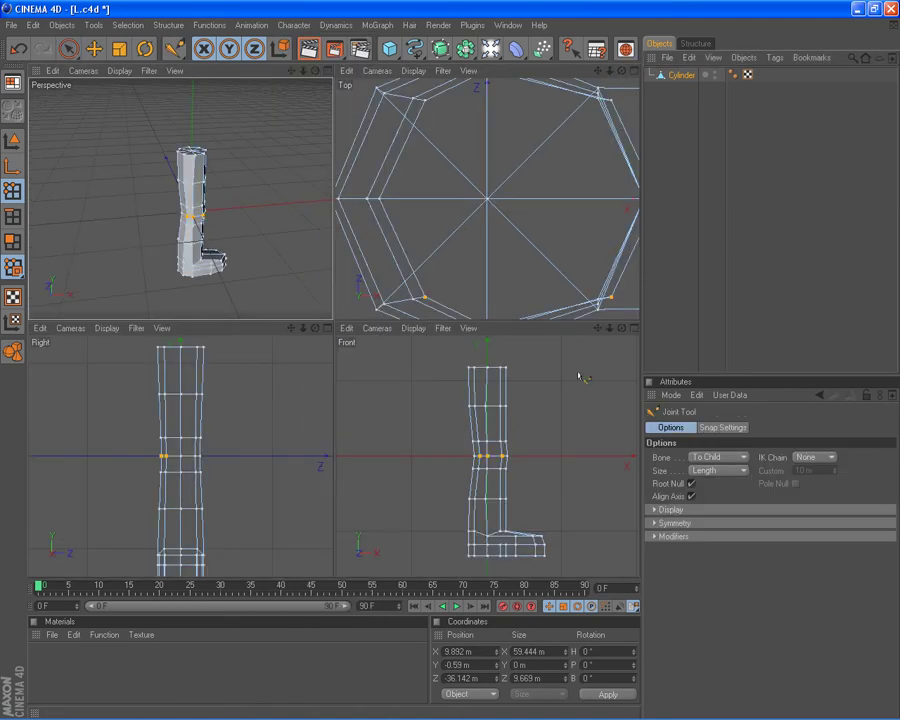
{"action": "middle_click", "coordinate": [166, 152]}
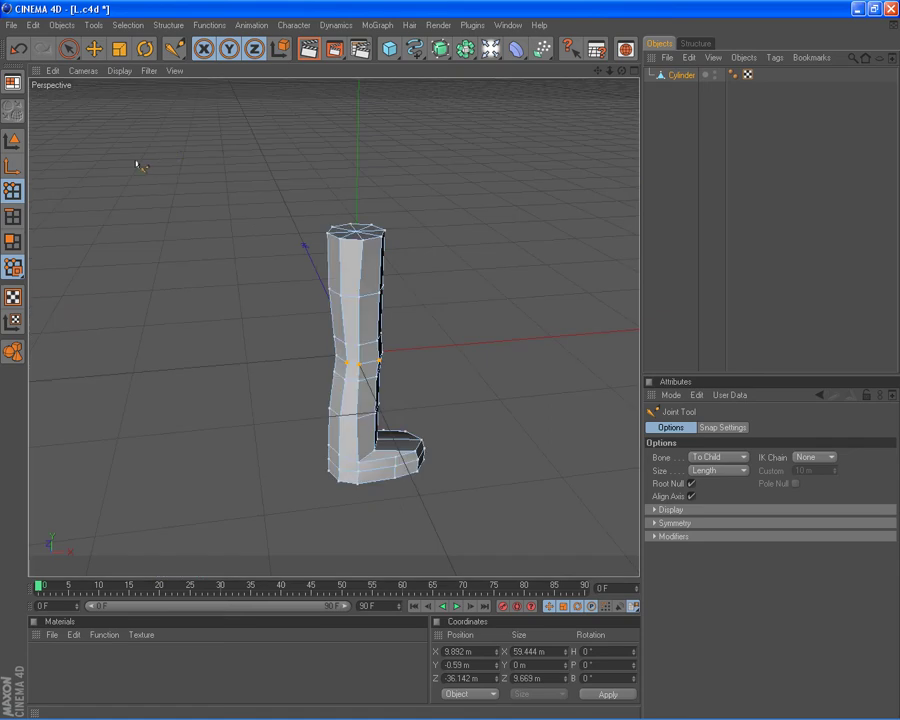
{"action": "middle_click", "coordinate": [201, 183]}
{"action": "middle_click", "coordinate": [421, 400]}
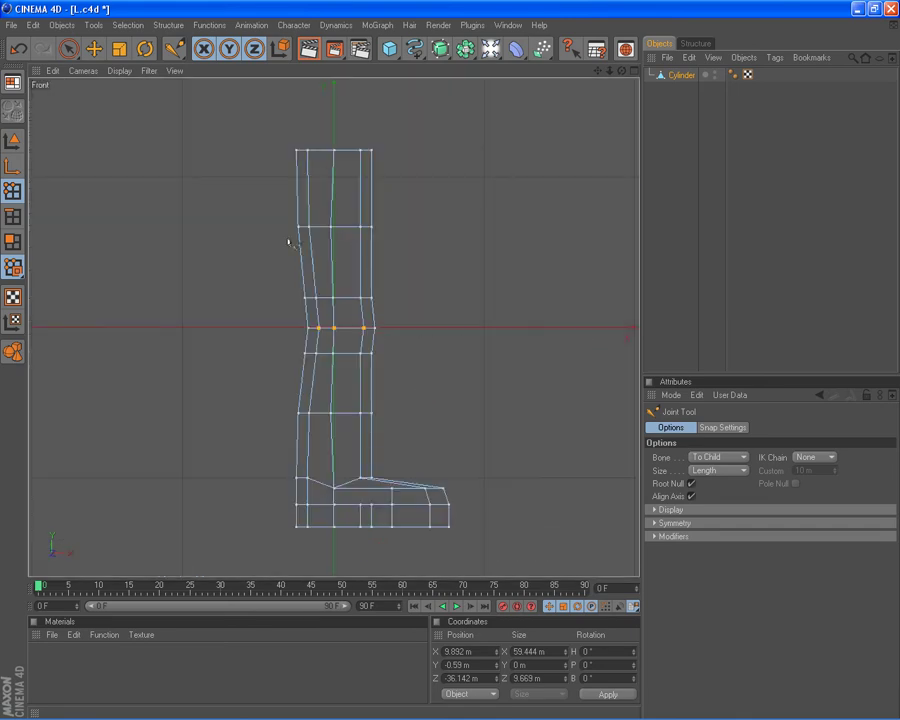
- Place four joints at the leg's top, knee, ankle and toe tip in Front view
{"action": "left_click", "coordinate": [332, 150], "text": "ctrl"}
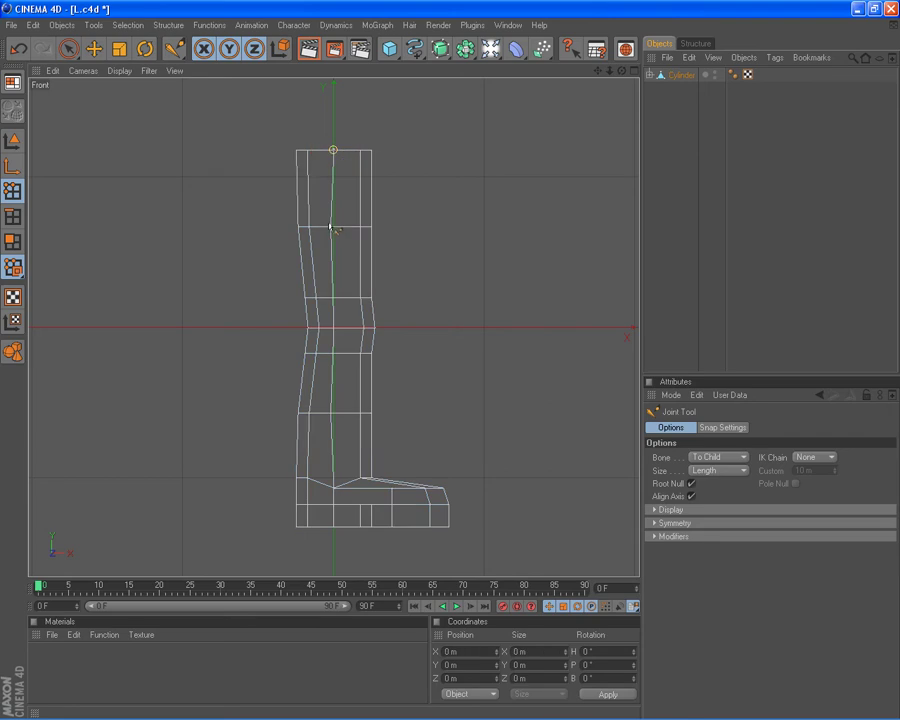
{"action": "left_click", "coordinate": [335, 328], "text": "ctrl"}
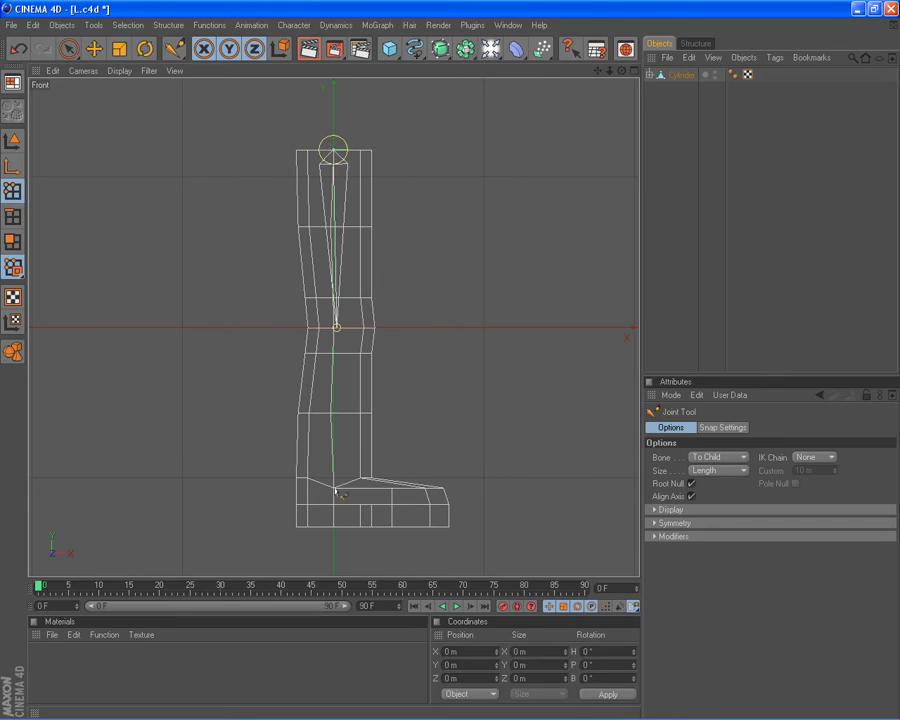
{"action": "left_click", "coordinate": [336, 489], "text": "ctrl"}
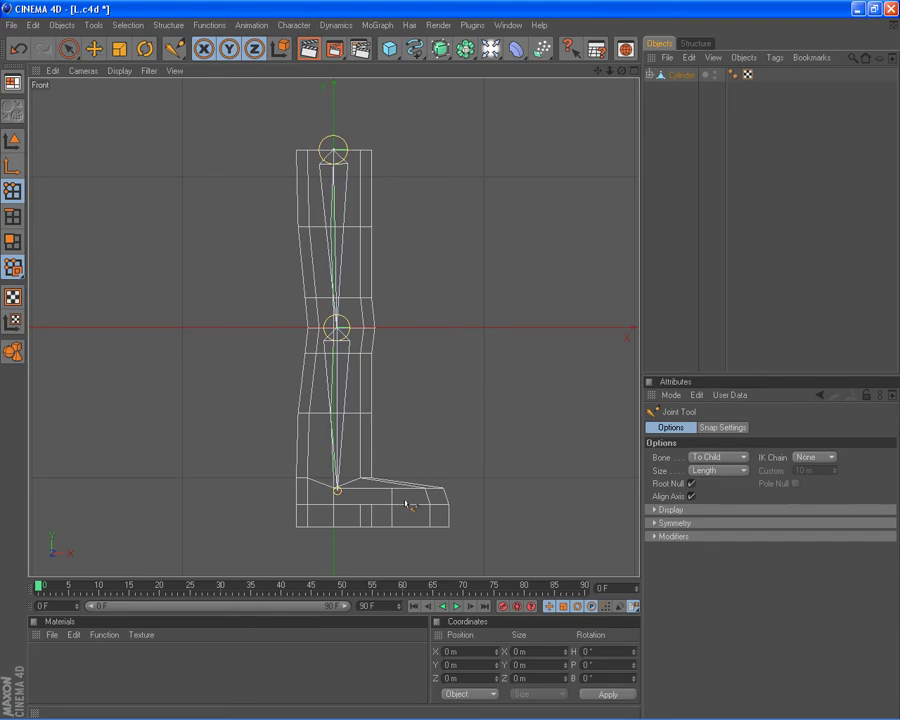
{"action": "left_click", "coordinate": [414, 504], "text": "ctrl"}
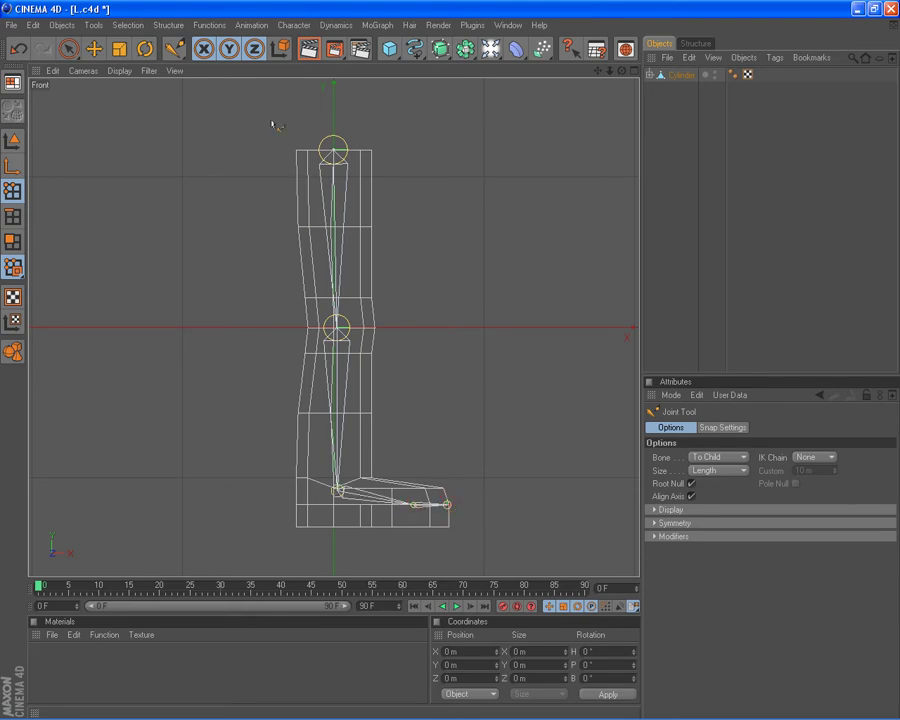
{"action": "middle_click", "coordinate": [222, 147]}
{"action": "middle_click", "coordinate": [192, 136]}
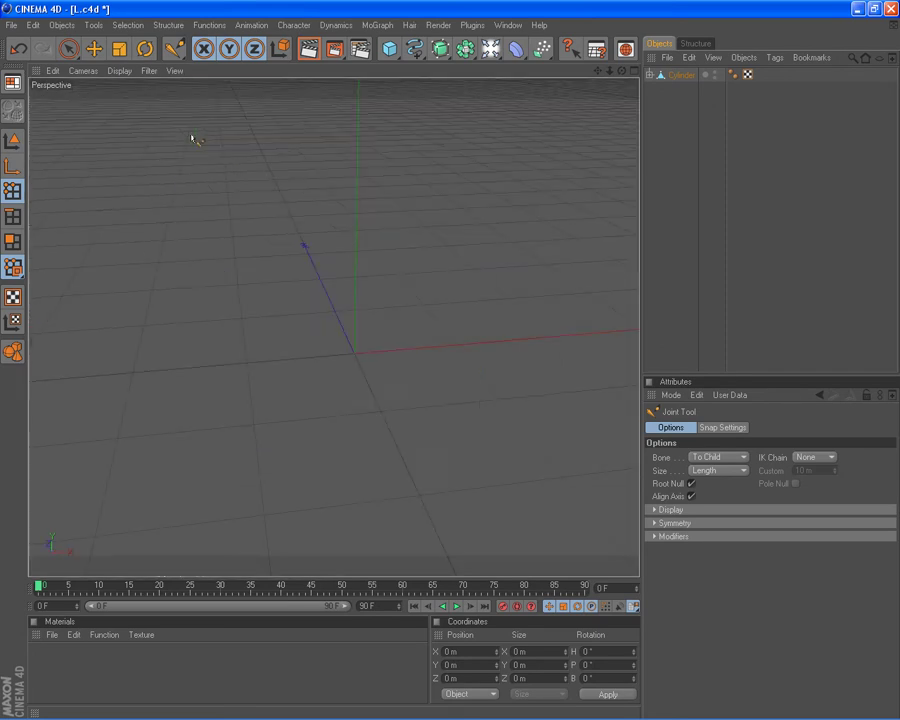
- Bind the Cylinder to all its joints with Character > Bind, then select Root through Joint.5
{"action": "left_click", "coordinate": [650, 76], "text": "ctrl"}
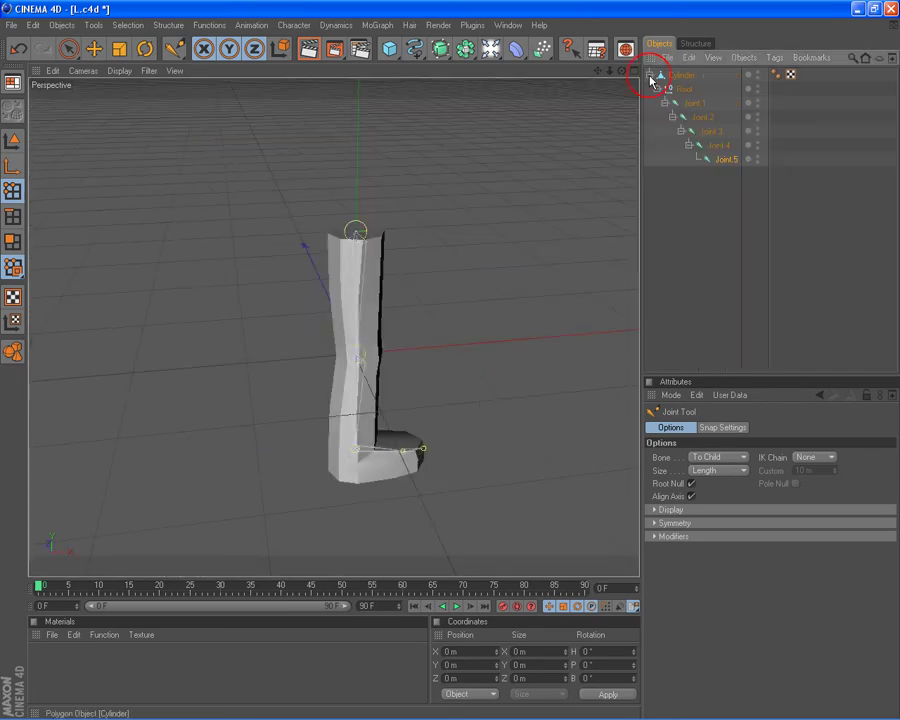
{"action": "key", "text": "ctrl+a"}
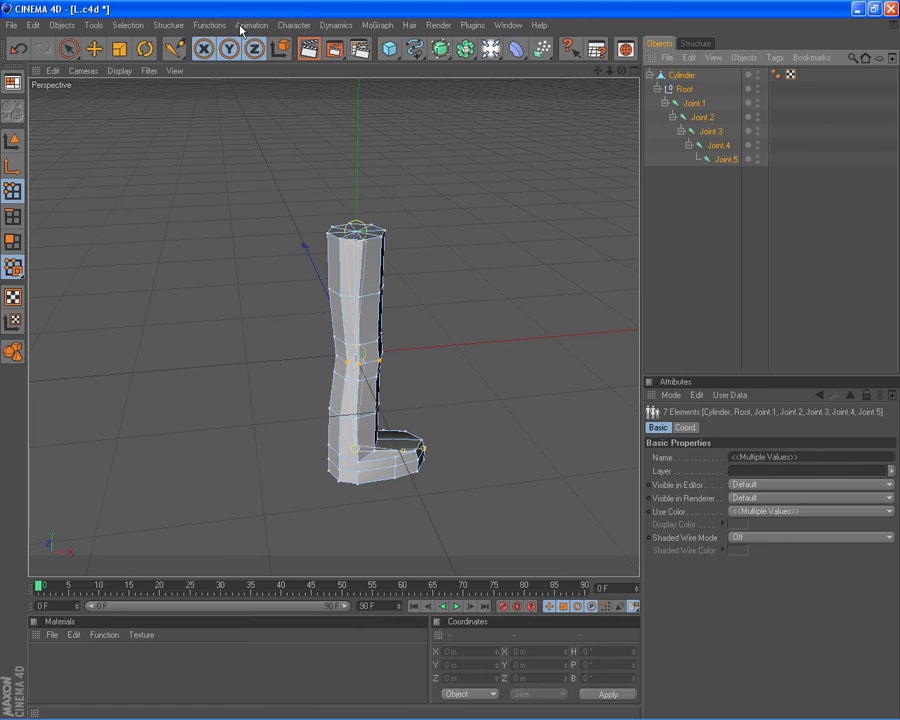
{"action": "left_click", "coordinate": [294, 25]}
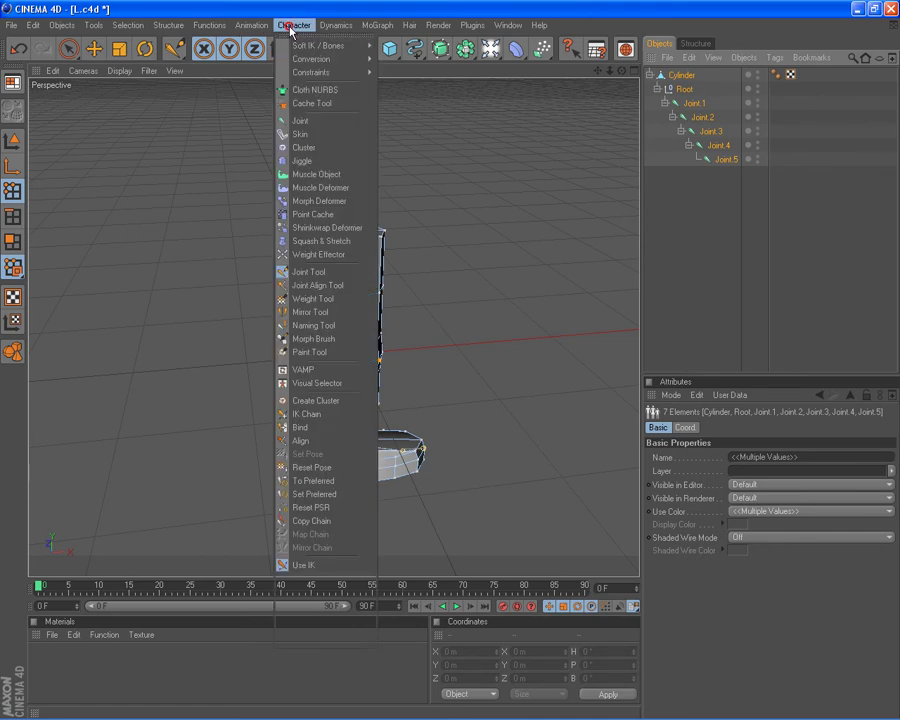
{"action": "left_click", "coordinate": [299, 428]}
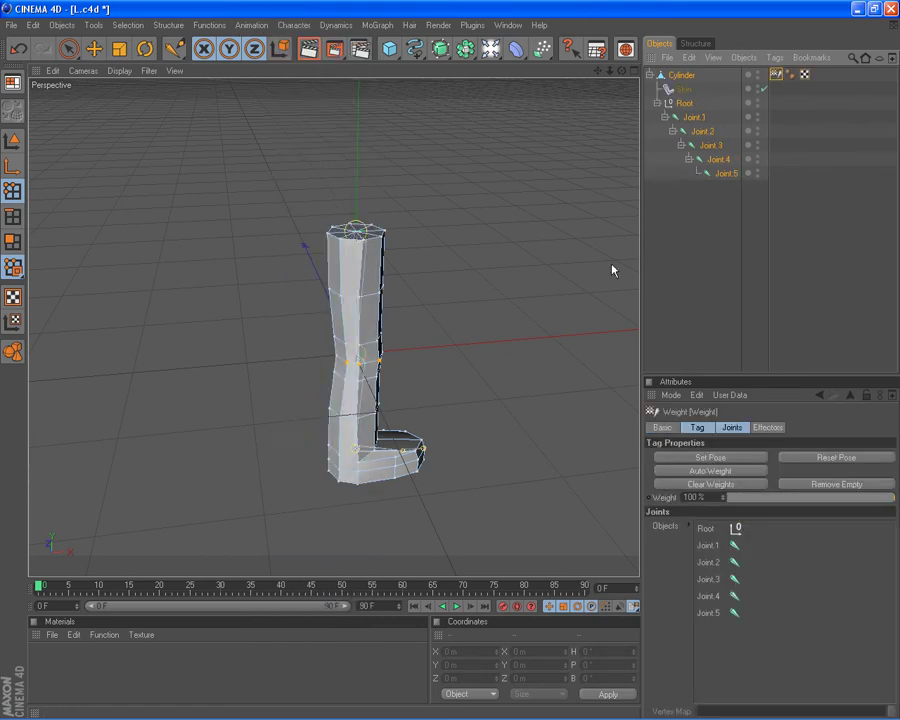
{"action": "left_click_drag", "start_coordinate": [721, 203], "coordinate": [669, 104]}
- Add an IK tag to each of Joint.1 through Joint.5 via Character Tags
{"action": "right_click", "coordinate": [715, 150]}
{"action": "mouse_move", "coordinate": [720, 157]}
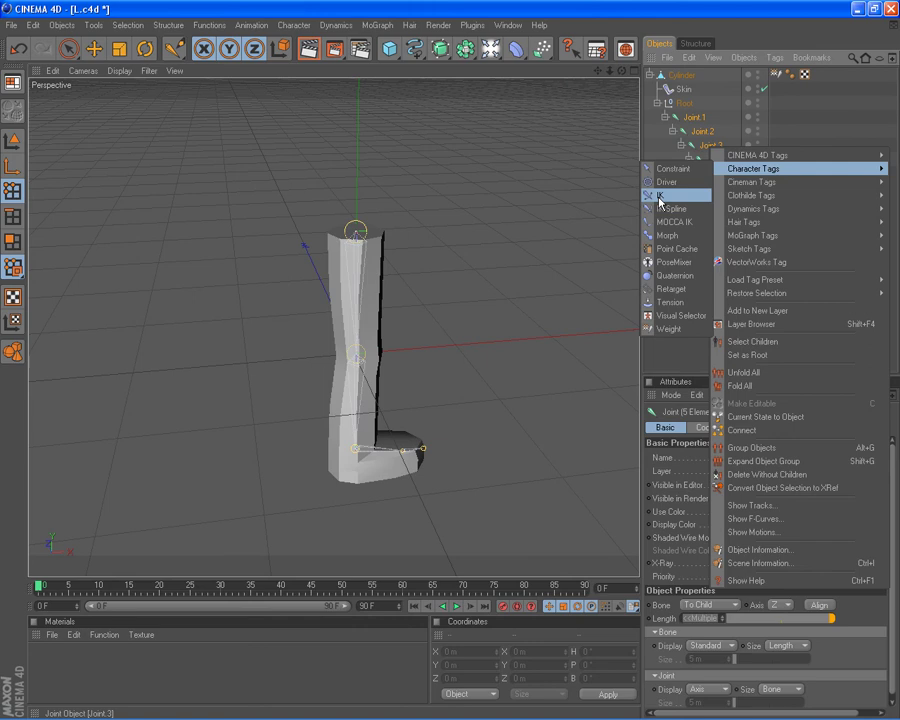
{"action": "left_click", "coordinate": [664, 196]}
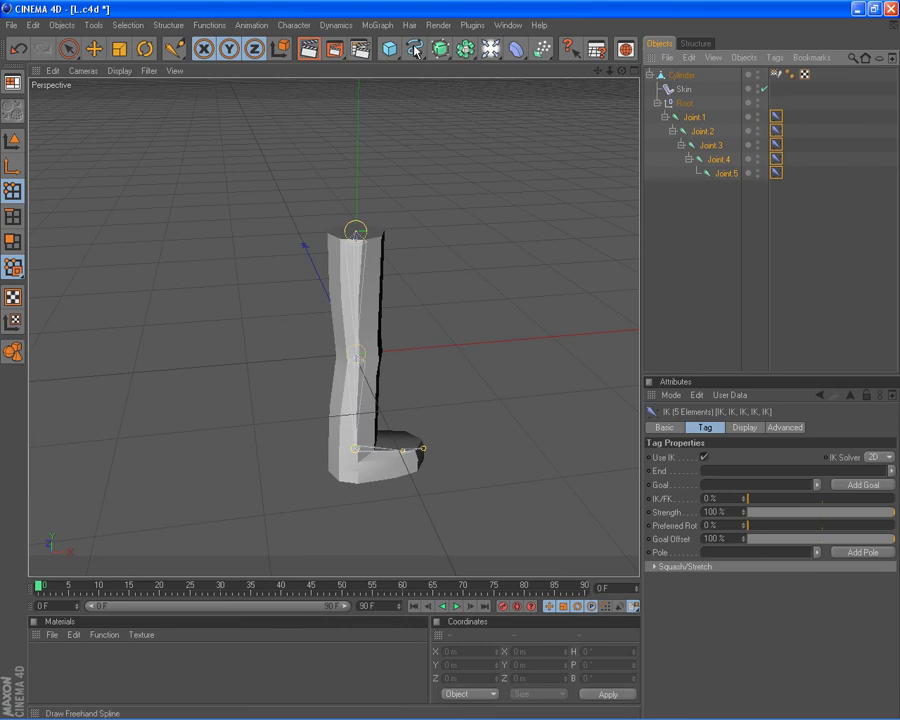
- Create a Rectangle spline on the XZ plane with a width of 250 m
{"action": "left_click_drag", "start_coordinate": [413, 48], "coordinate": [585, 115]}
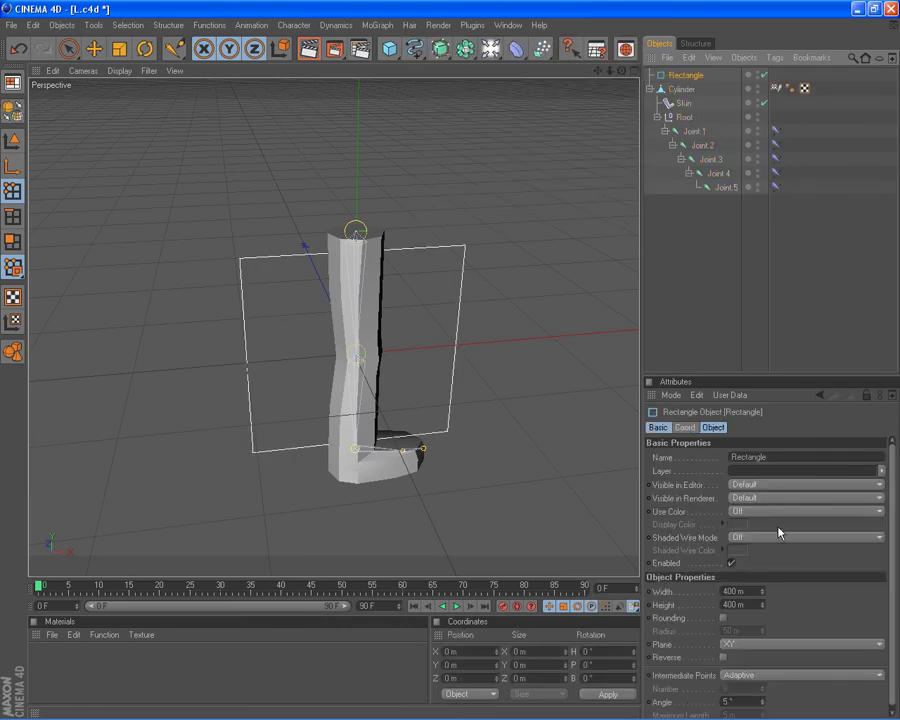
{"action": "left_click", "coordinate": [780, 643]}
{"action": "left_click", "coordinate": [777, 647]}
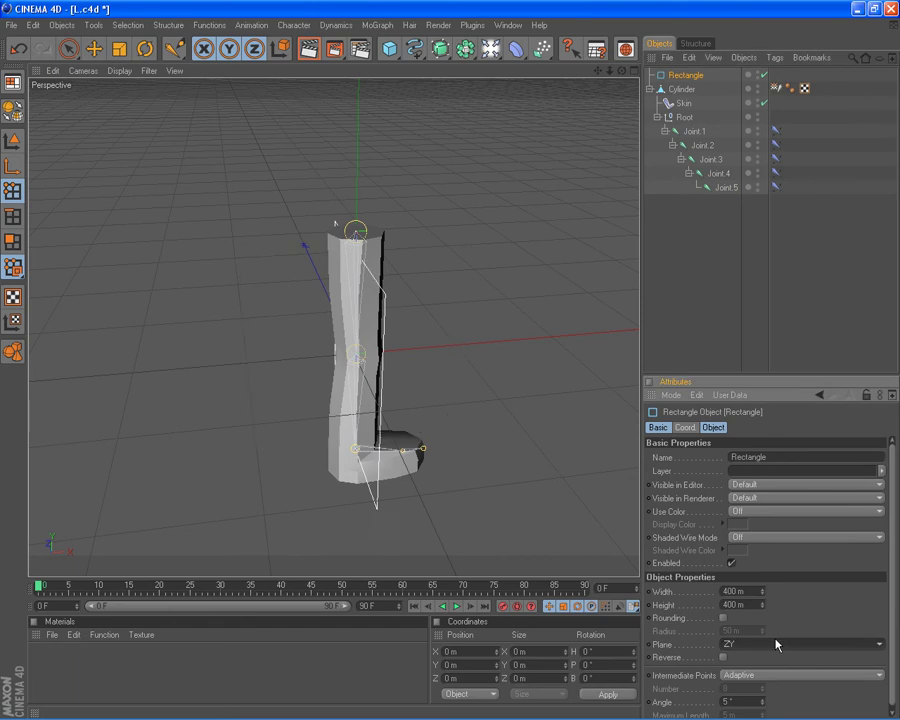
{"action": "left_click", "coordinate": [751, 591]}
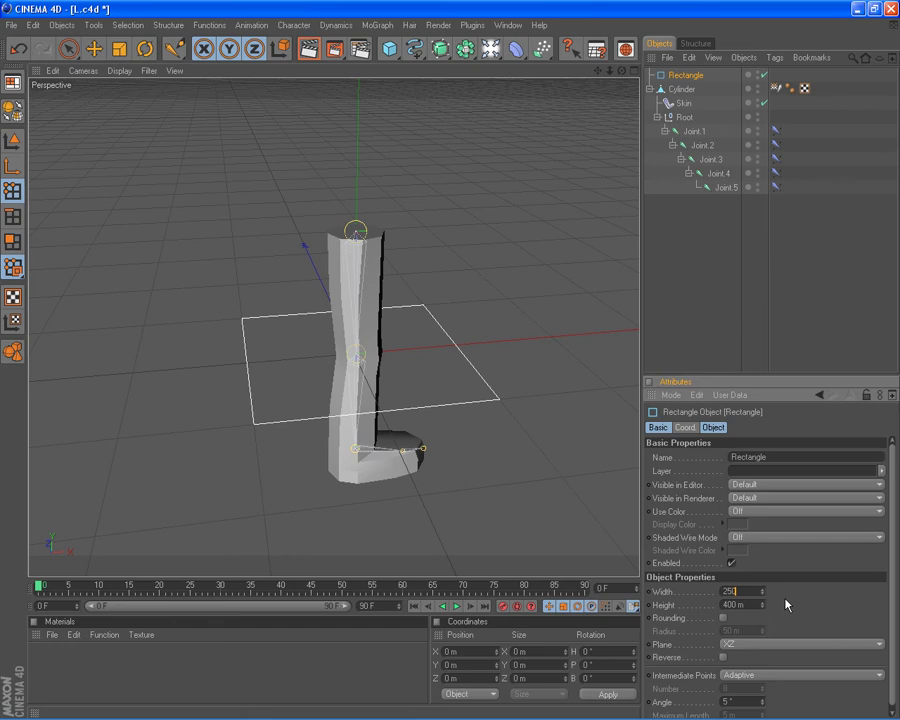
{"action": "type", "text": "250"}
{"action": "key", "text": "Return"}
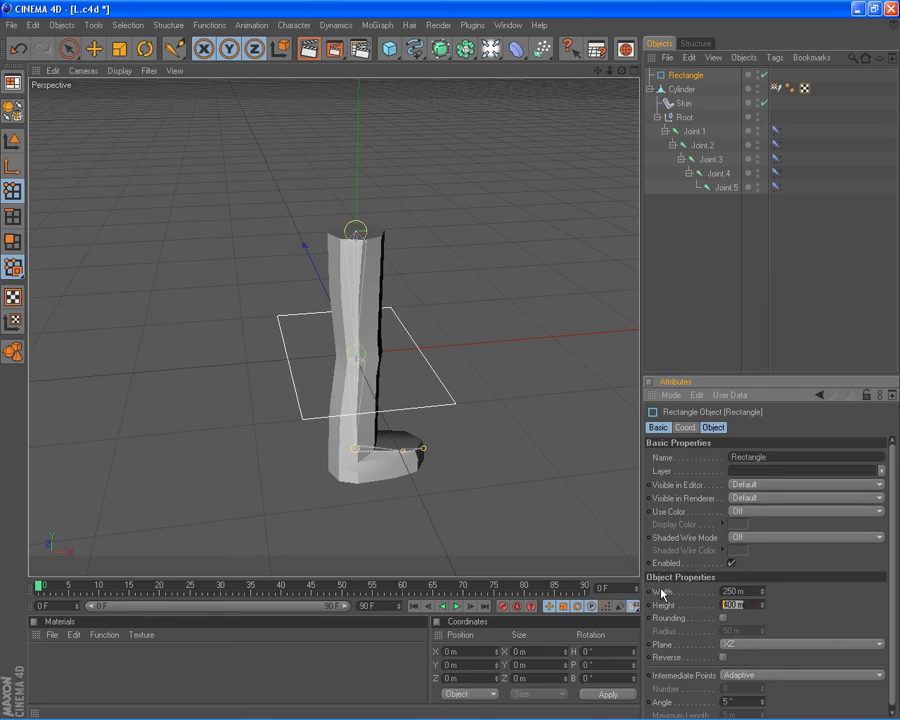
- Set the Rectangle height to 150 m and move it down below the leg
{"action": "key", "text": "Return"}
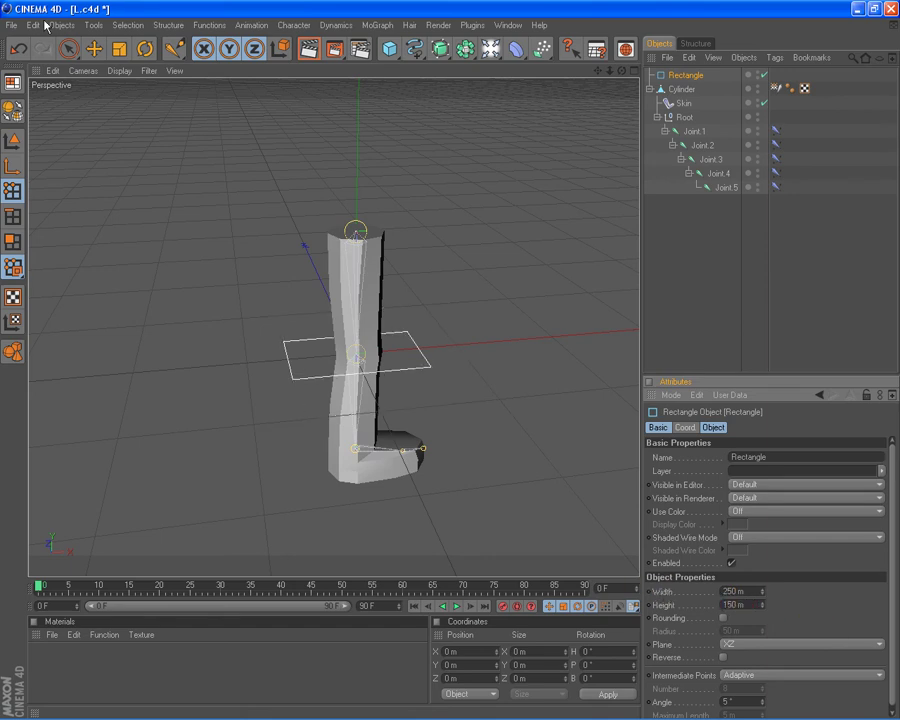
{"action": "left_click", "coordinate": [94, 48]}
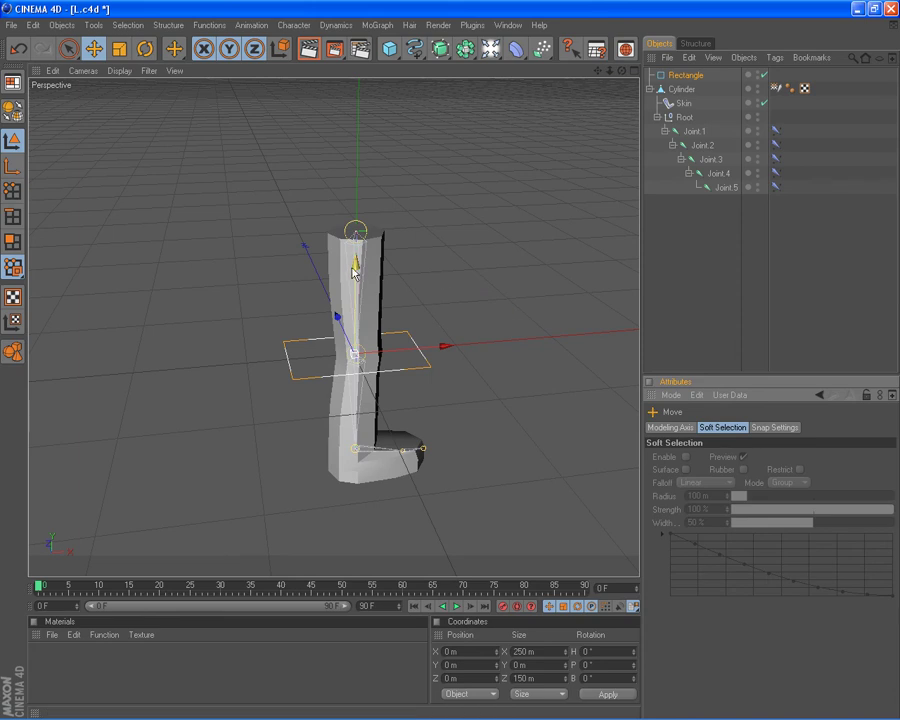
{"action": "left_click_drag", "start_coordinate": [353, 272], "coordinate": [452, 366]}
- Slide the Rectangle along X under the foot in Top view and nudge it slightly lower
{"action": "middle_click", "coordinate": [452, 366]}
{"action": "middle_click", "coordinate": [420, 255]}
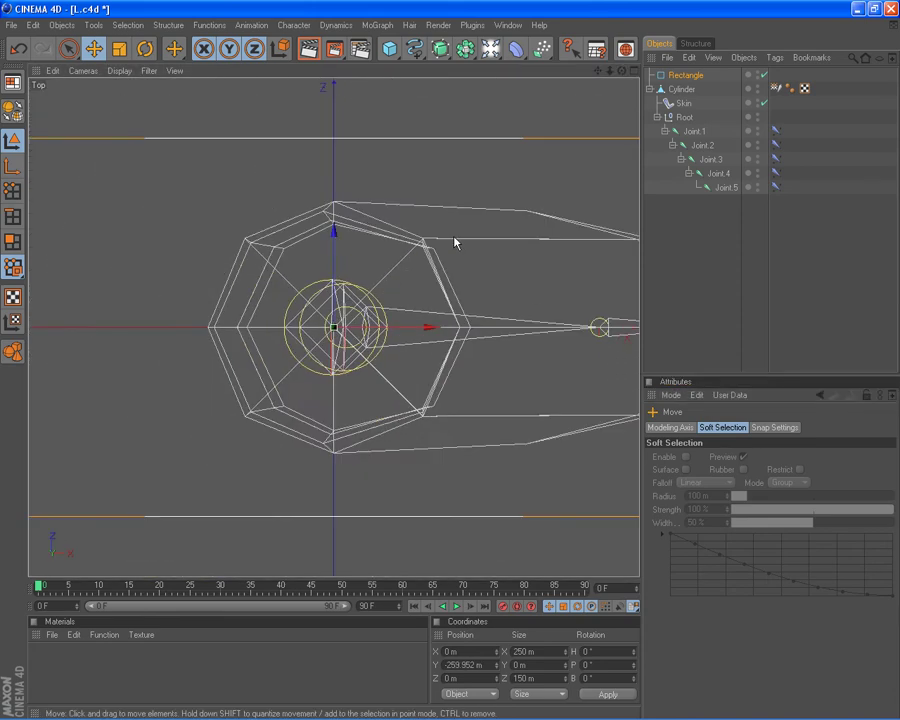
{"action": "scroll", "coordinate": [454, 242], "scroll_direction": "down", "scroll_amount": 3}
{"action": "left_click_drag", "start_coordinate": [442, 331], "coordinate": [450, 362]}
{"action": "middle_click", "coordinate": [438, 333]}
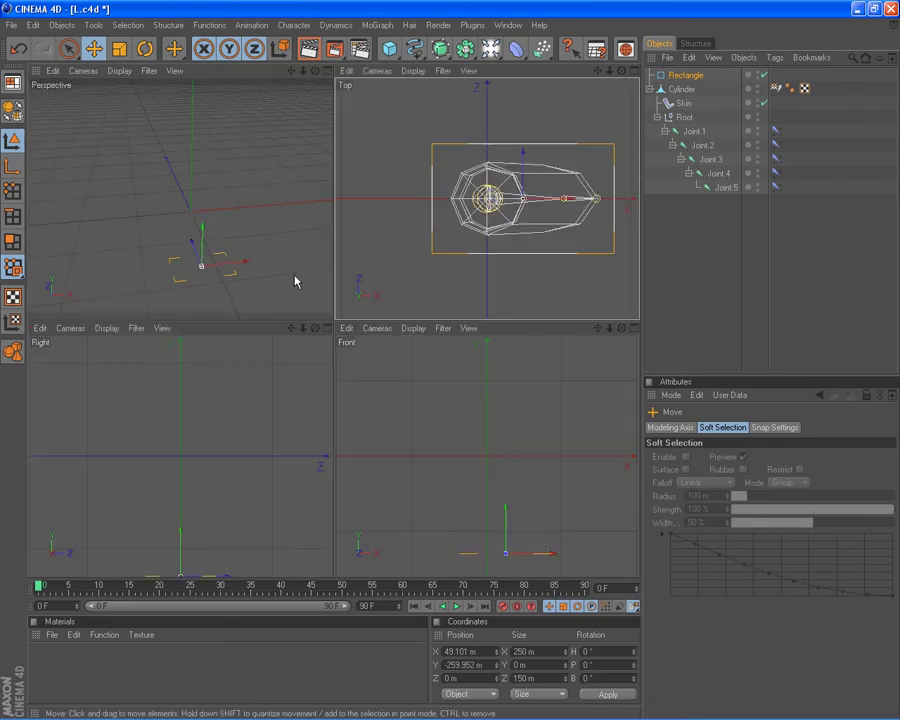
{"action": "middle_click", "coordinate": [253, 183]}
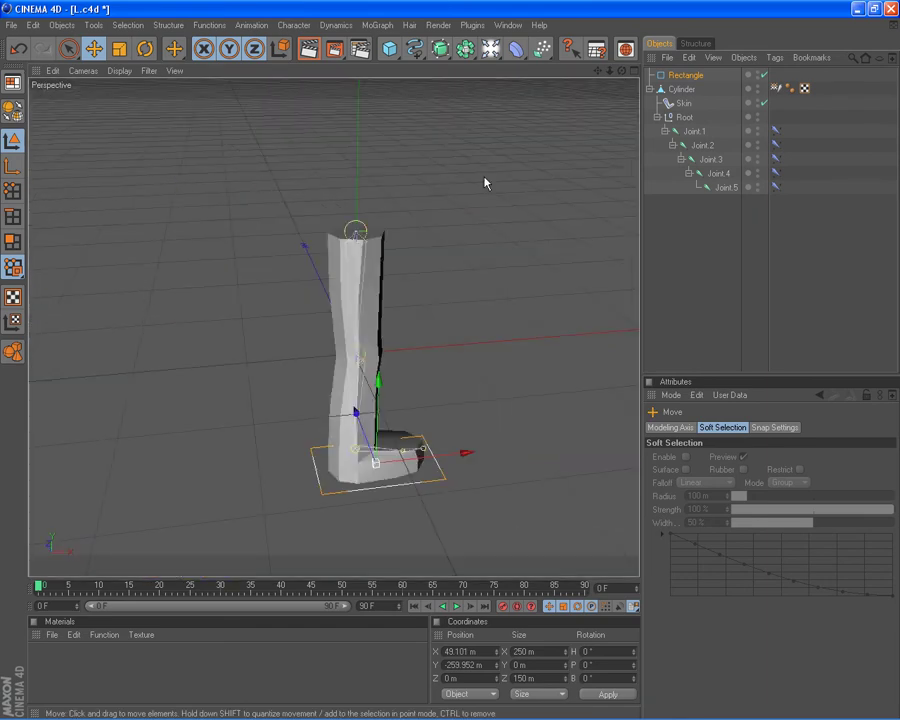
{"action": "left_click_drag", "start_coordinate": [449, 361], "coordinate": [382, 374]}
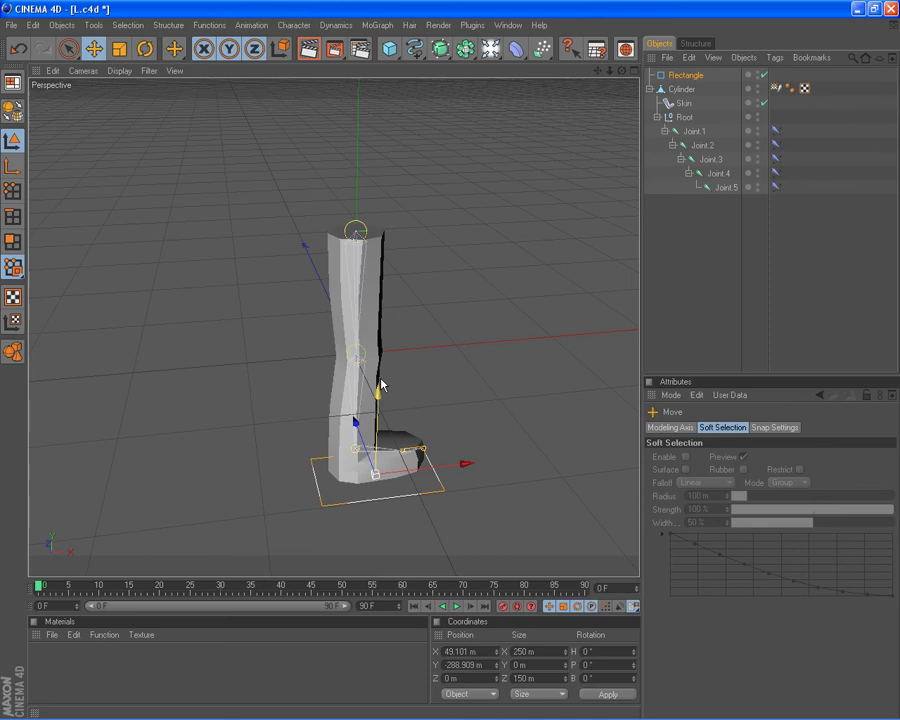
- Set Rectangle as Goal and Joint.5 as End on all five IK tags
{"action": "left_click_drag", "start_coordinate": [830, 356], "coordinate": [776, 126]}
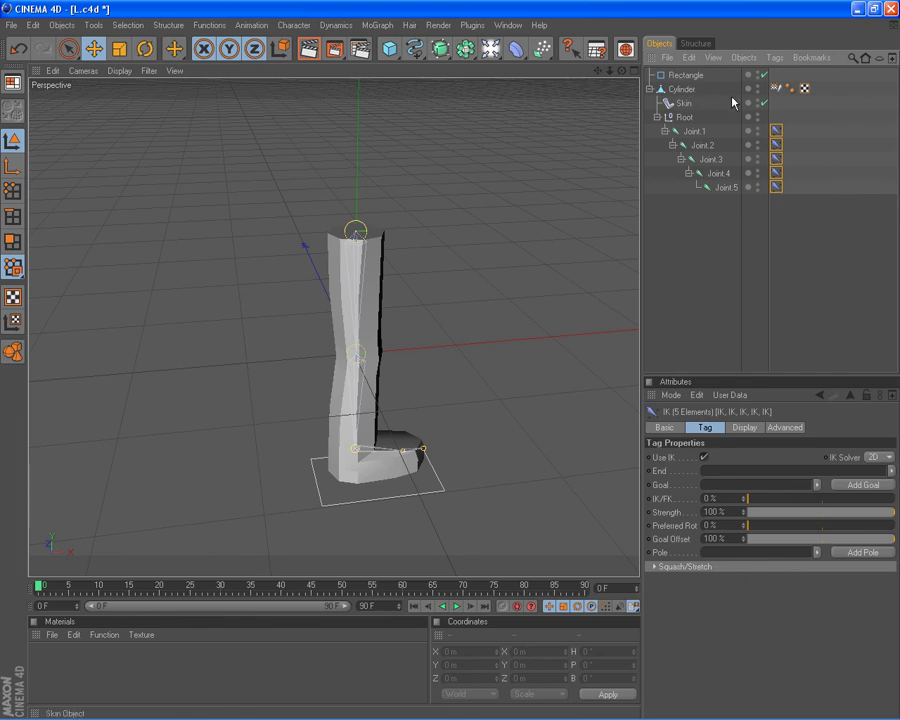
{"action": "mouse_move", "coordinate": [690, 74]}
{"action": "left_mouse_down"}
{"action": "mouse_move", "coordinate": [704, 170]}
{"action": "mouse_move", "coordinate": [692, 75]}
{"action": "left_mouse_up"}
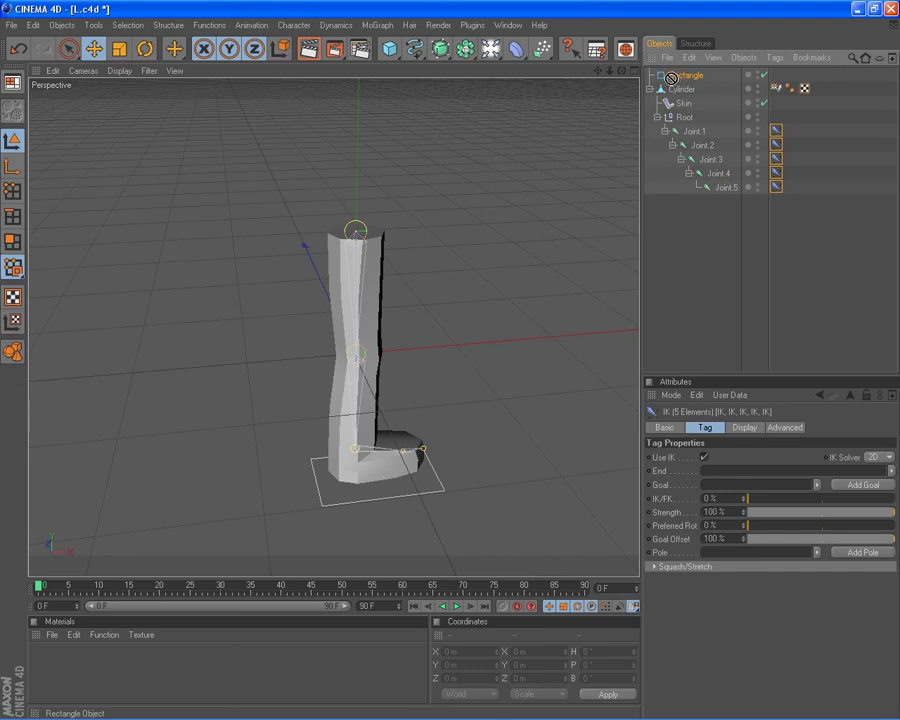
{"action": "left_click_drag", "start_coordinate": [671, 78], "coordinate": [729, 484]}
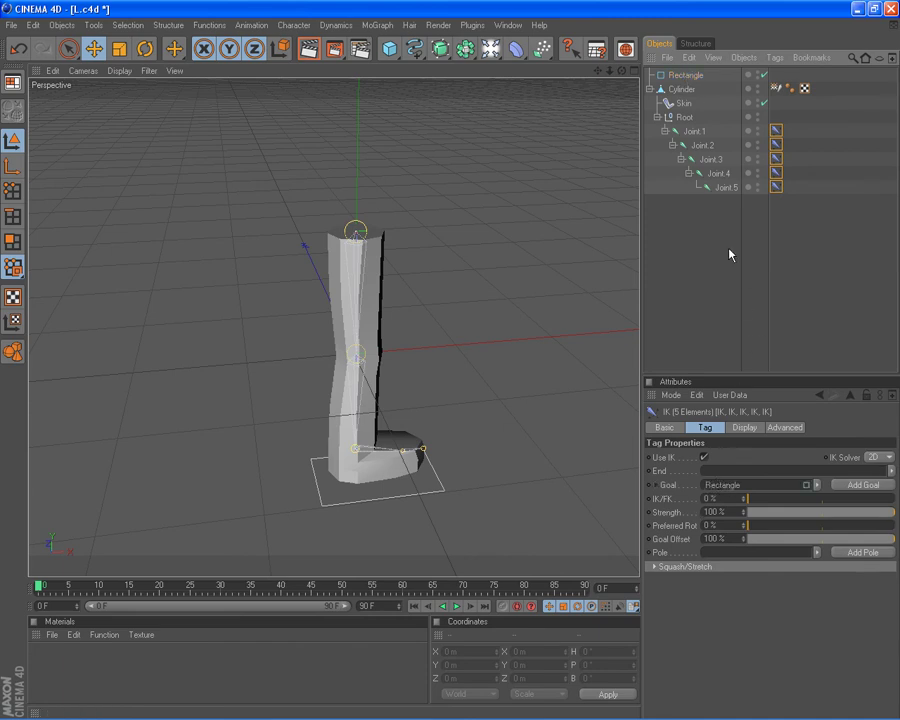
{"action": "left_click_drag", "start_coordinate": [722, 194], "coordinate": [724, 476]}
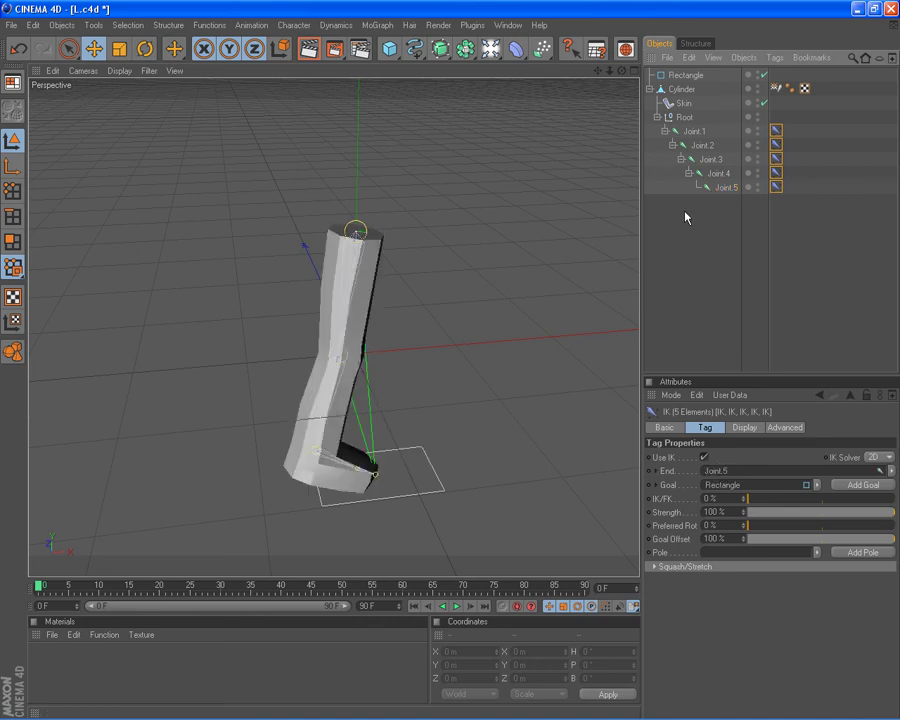
- Move the Rectangle along X and Y to test the leg's IK bending
{"action": "left_click", "coordinate": [686, 76]}
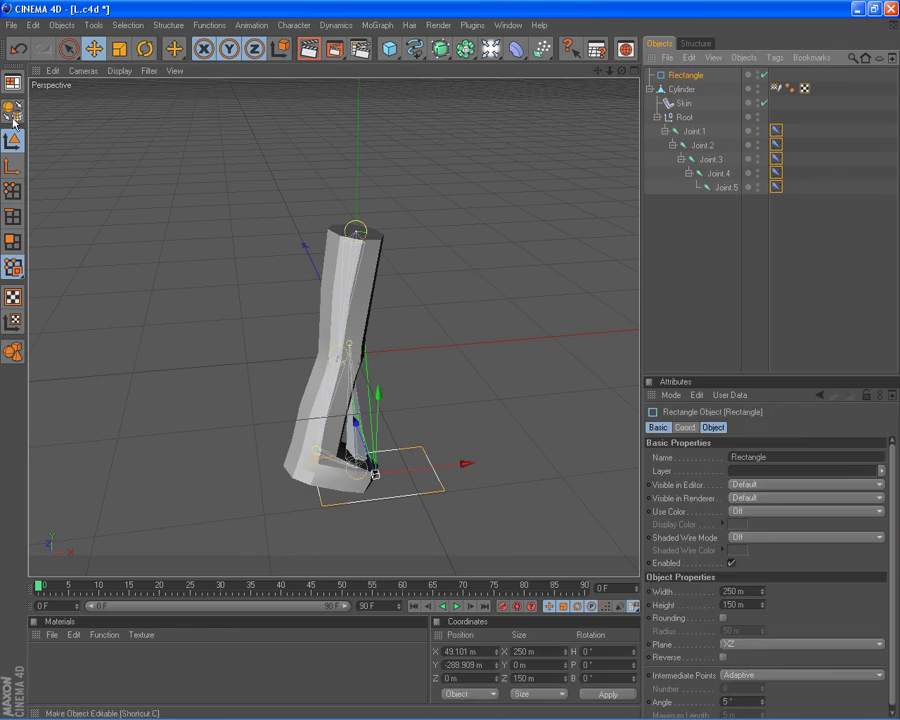
{"action": "mouse_move", "coordinate": [470, 465]}
{"action": "left_mouse_down"}
{"action": "mouse_move", "coordinate": [450, 364]}
{"action": "mouse_move", "coordinate": [466, 362]}
{"action": "mouse_move", "coordinate": [440, 365]}
{"action": "mouse_move", "coordinate": [460, 366]}
{"action": "mouse_move", "coordinate": [444, 364]}
{"action": "mouse_move", "coordinate": [464, 462]}
{"action": "left_mouse_up"}
{"action": "left_click_drag", "start_coordinate": [447, 397], "coordinate": [455, 345]}
- Undo the test moves three times, redo once, and select Joint.2
{"action": "left_click", "coordinate": [17, 51]}
{"action": "left_click", "coordinate": [17, 51]}
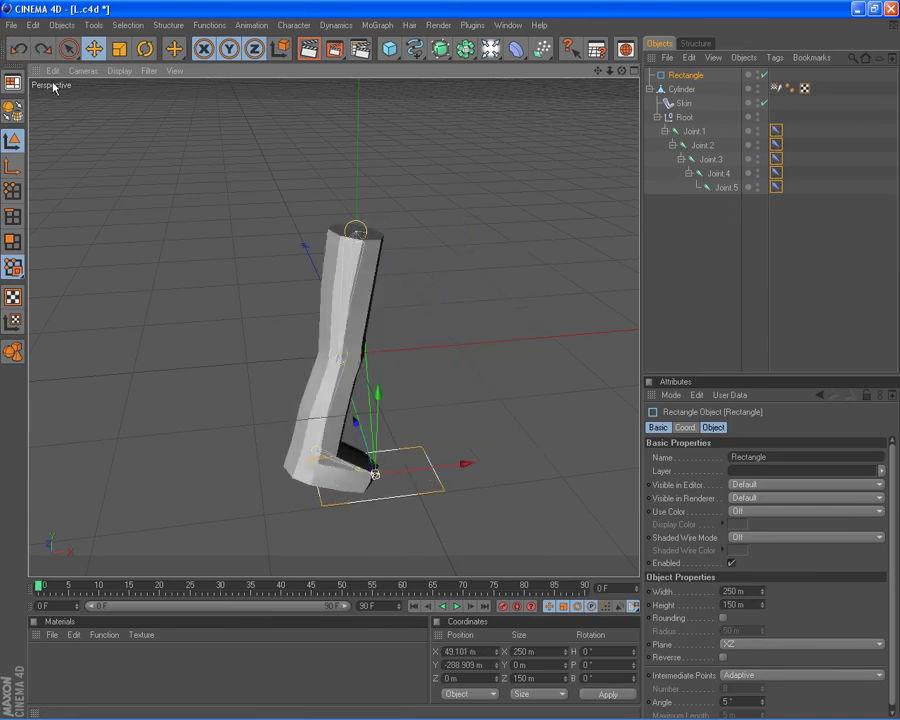
{"action": "left_click", "coordinate": [17, 51]}
{"action": "left_click", "coordinate": [42, 50]}
{"action": "left_click", "coordinate": [42, 50]}
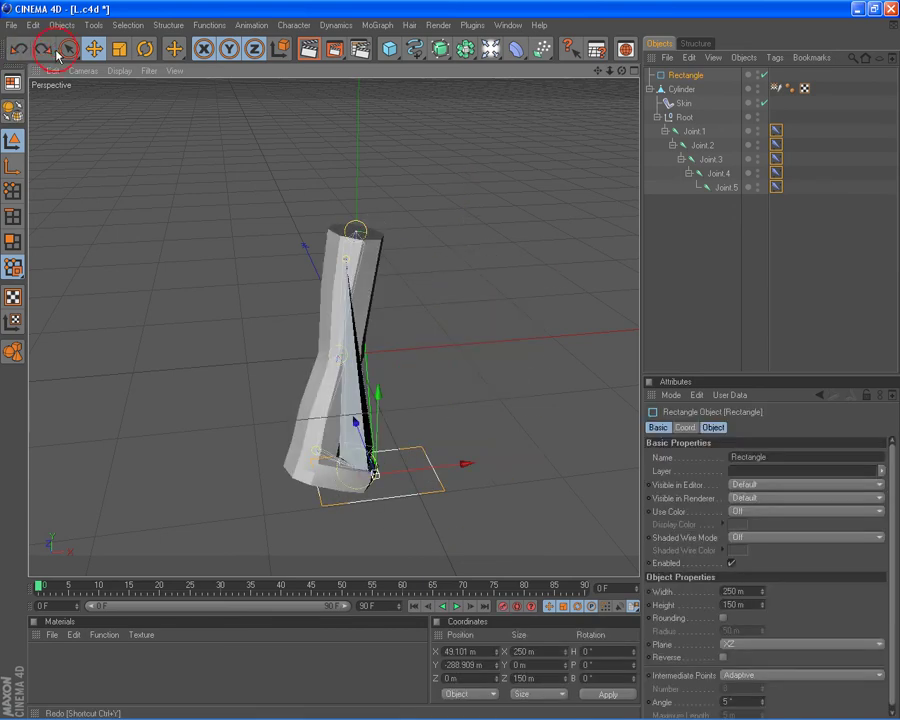
{"action": "left_click", "coordinate": [715, 152]}
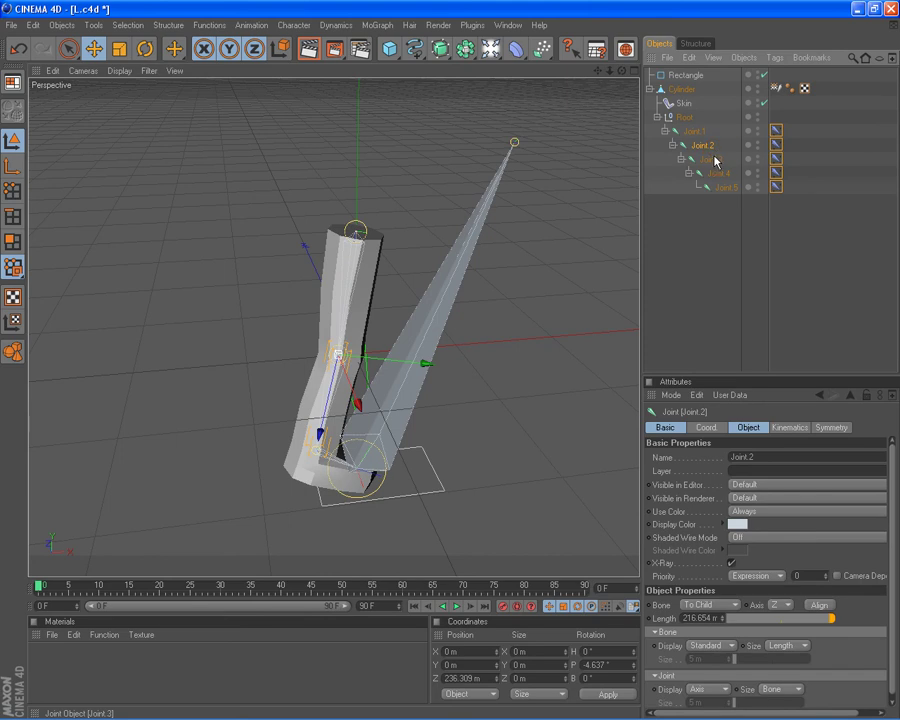
- Rotate Joint.2 to straighten the upper leg, then move the Rectangle along X
{"action": "left_click", "coordinate": [145, 48]}
{"action": "left_click_drag", "start_coordinate": [313, 311], "coordinate": [356, 311]}
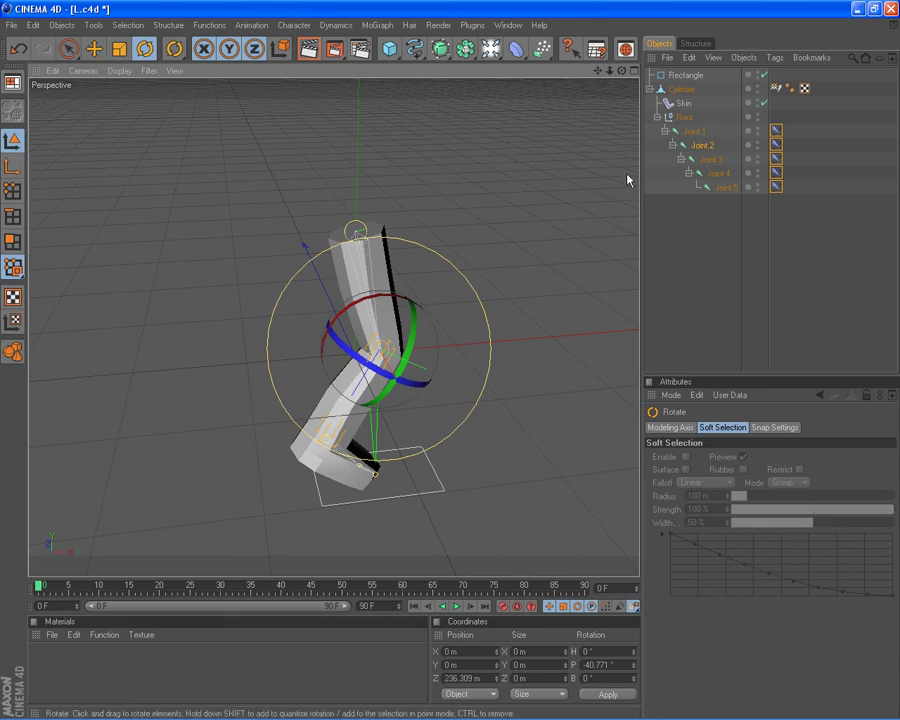
{"action": "left_click", "coordinate": [685, 75]}
{"action": "left_click", "coordinate": [93, 48]}
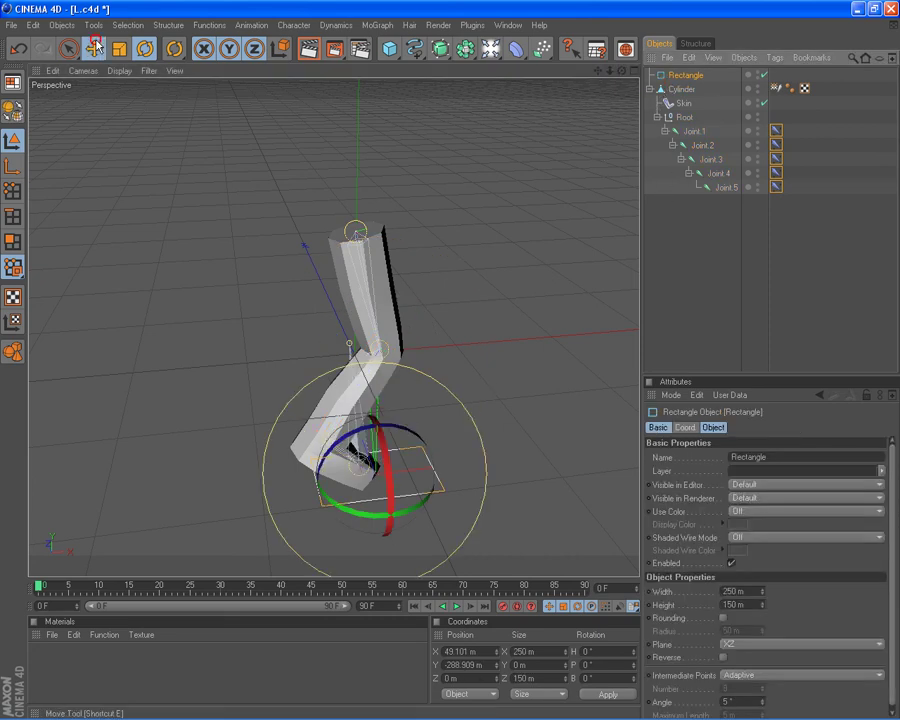
{"action": "left_click_drag", "start_coordinate": [420, 470], "coordinate": [519, 434]}
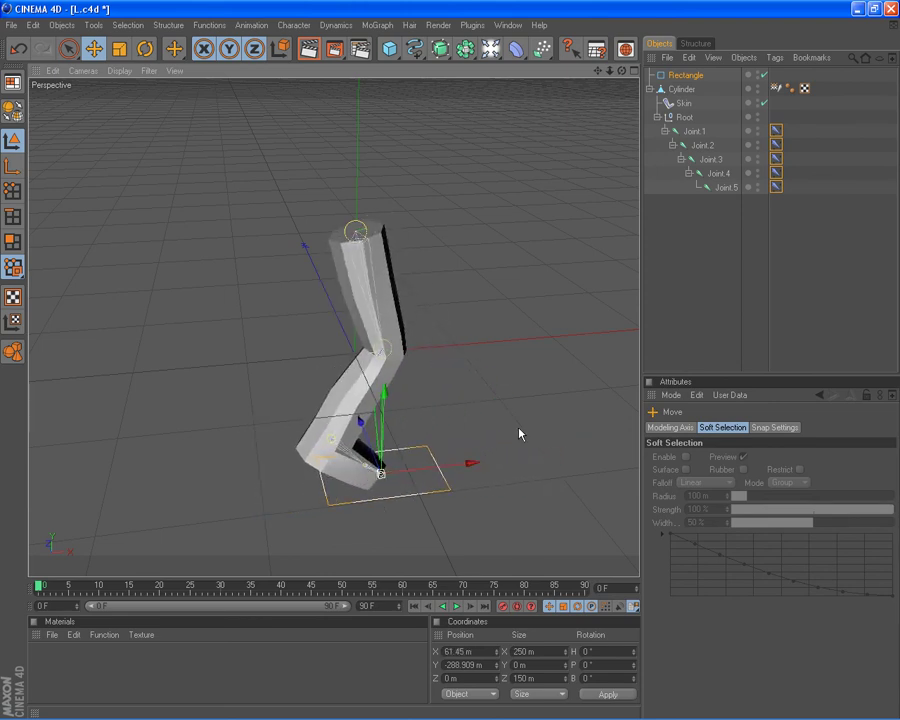
- Try moving Joint.5, then undo three times and redo twice to settle the pose
{"action": "left_click", "coordinate": [718, 187]}
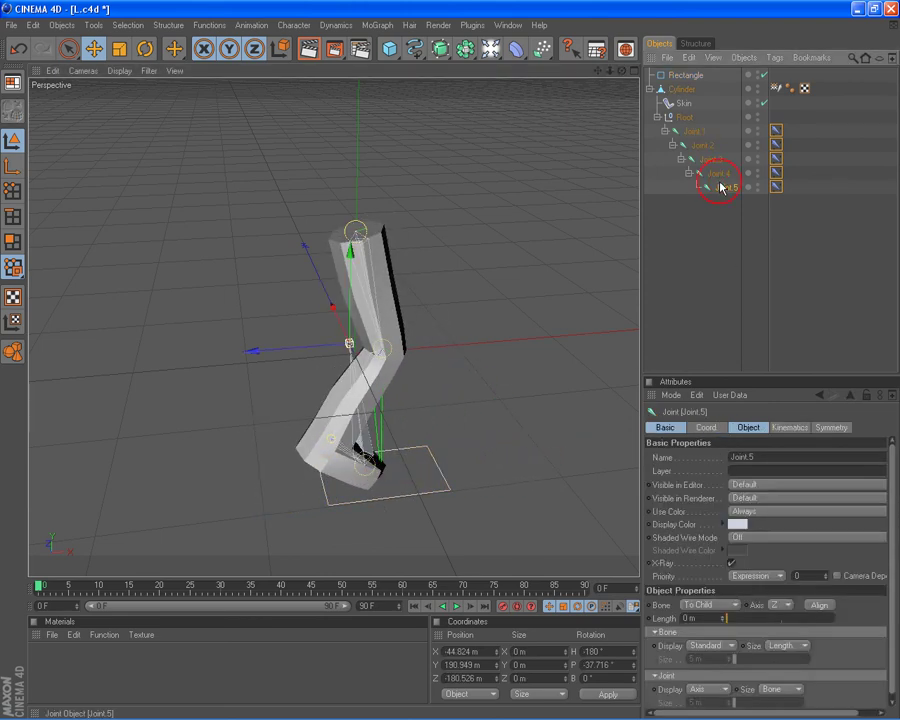
{"action": "left_click", "coordinate": [93, 48]}
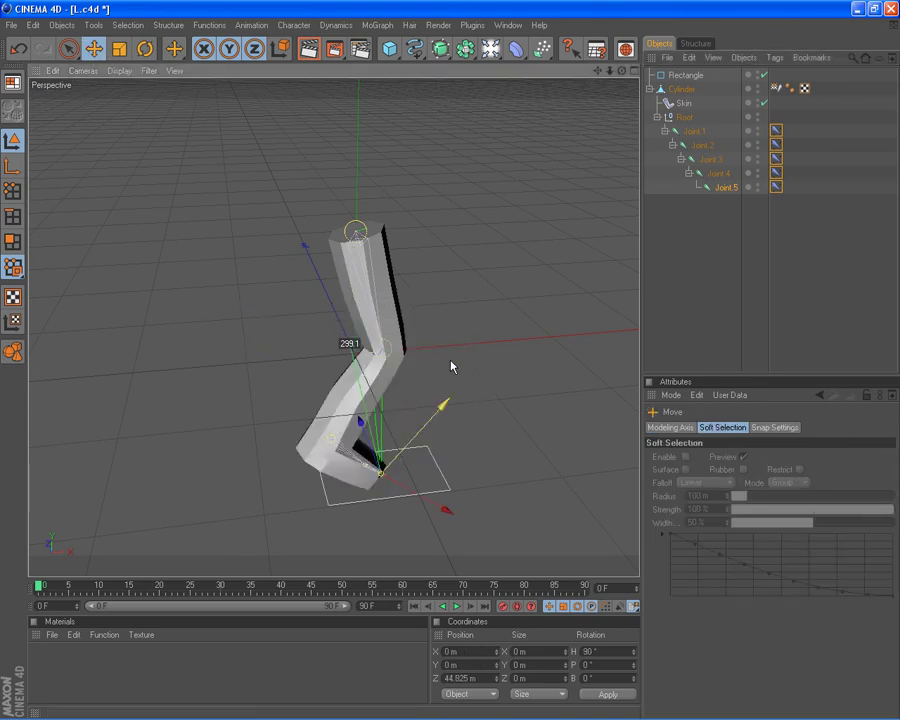
{"action": "mouse_move", "coordinate": [450, 367]}
{"action": "left_mouse_down"}
{"action": "mouse_move", "coordinate": [445, 376]}
{"action": "mouse_move", "coordinate": [461, 342]}
{"action": "mouse_move", "coordinate": [454, 364]}
{"action": "left_mouse_up"}
{"action": "left_click", "coordinate": [18, 48]}
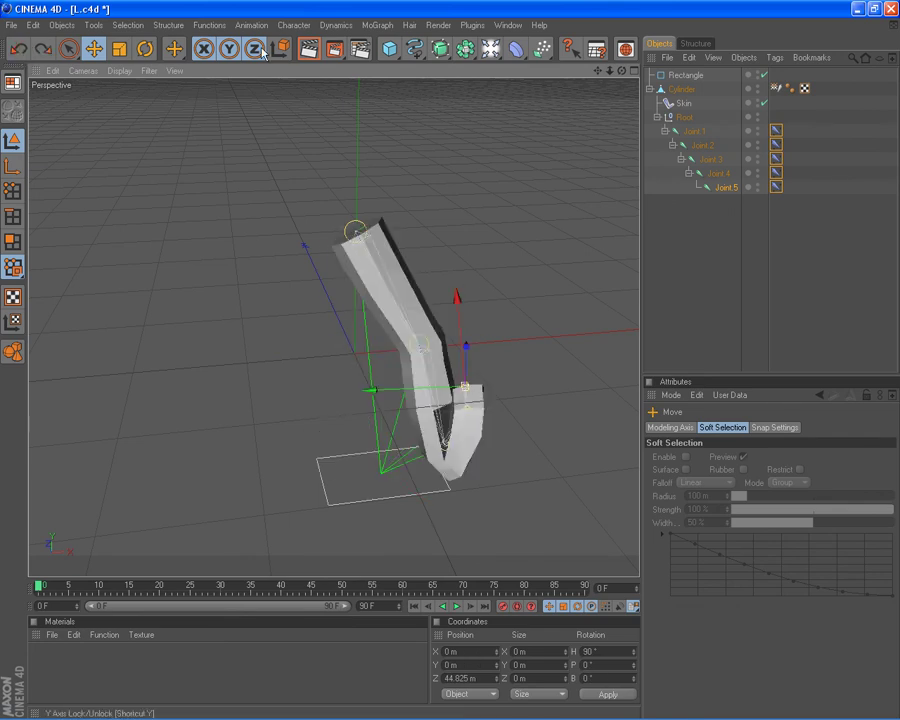
{"action": "left_click", "coordinate": [18, 48]}
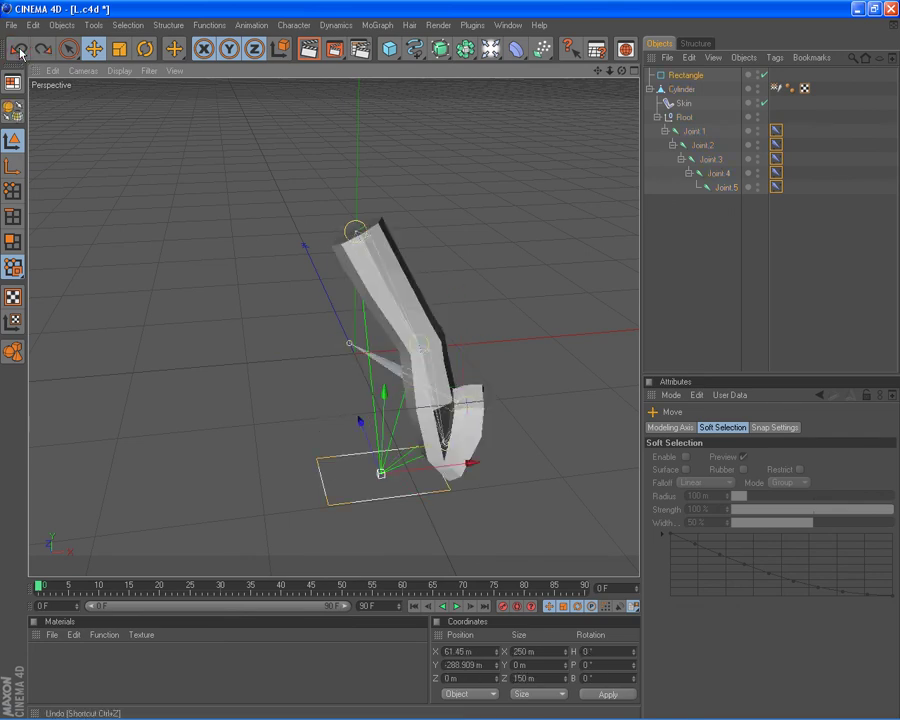
{"action": "left_click", "coordinate": [18, 48]}
{"action": "left_click", "coordinate": [43, 49]}
{"action": "left_click", "coordinate": [43, 49]}
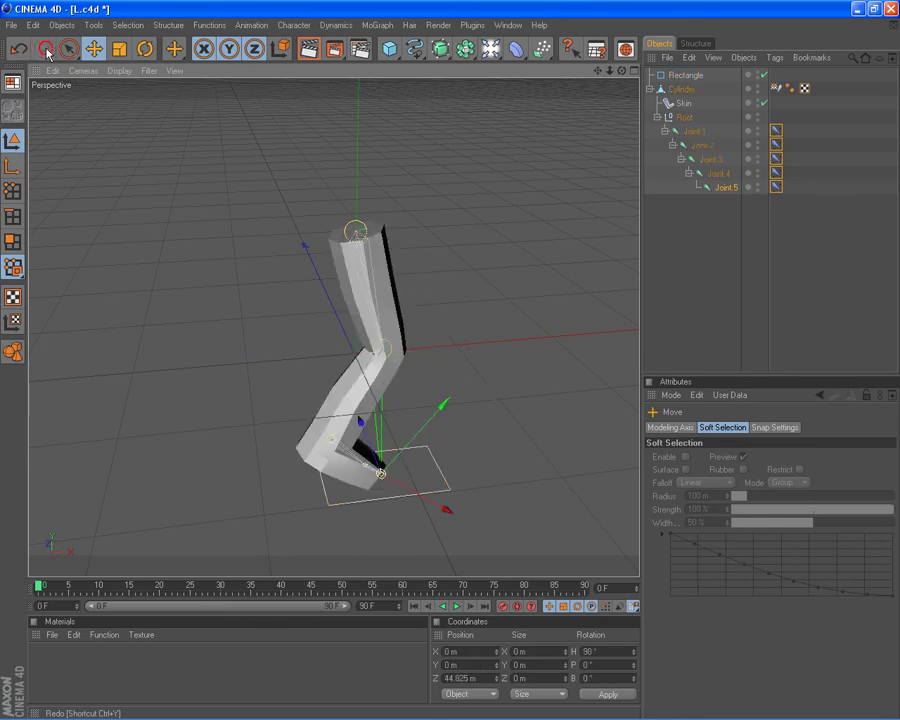
- Move the Rectangle controller up to X 106.501 m, Y -146.344 m, tightening the leg's bend
{"action": "left_click", "coordinate": [685, 75]}
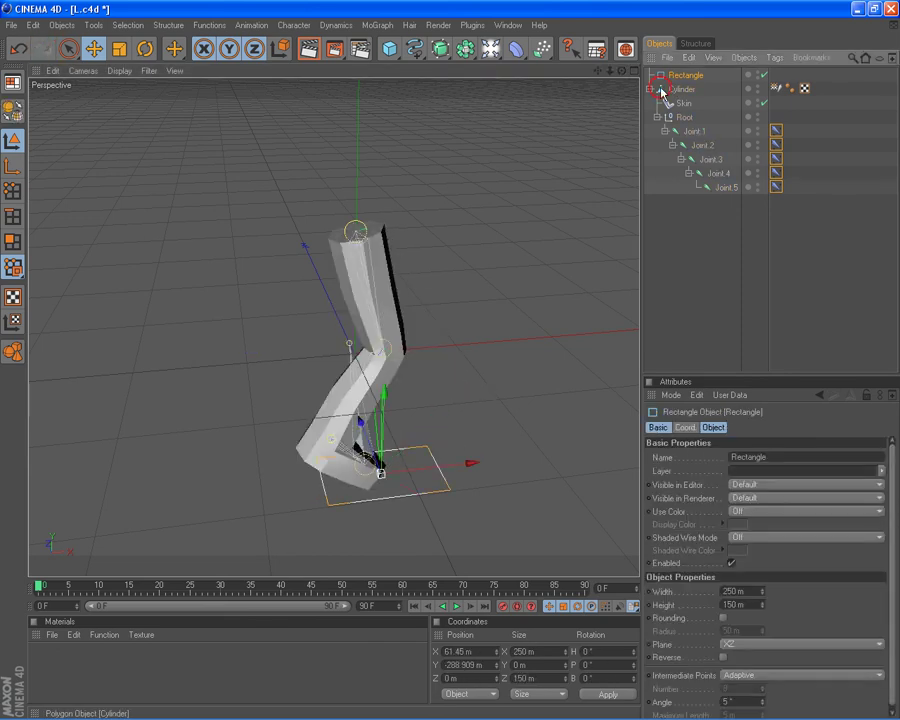
{"action": "left_click_drag", "start_coordinate": [388, 393], "coordinate": [451, 369]}
{"action": "mouse_move", "coordinate": [451, 366]}
{"action": "left_mouse_down"}
{"action": "mouse_move", "coordinate": [450, 374]}
{"action": "mouse_move", "coordinate": [452, 366]}
{"action": "left_mouse_up"}
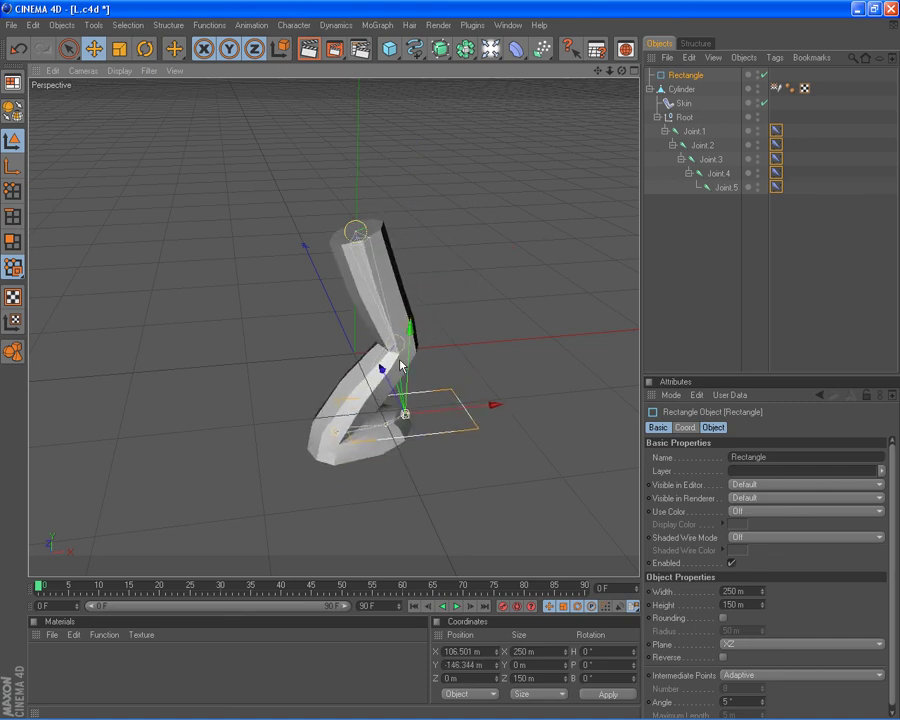